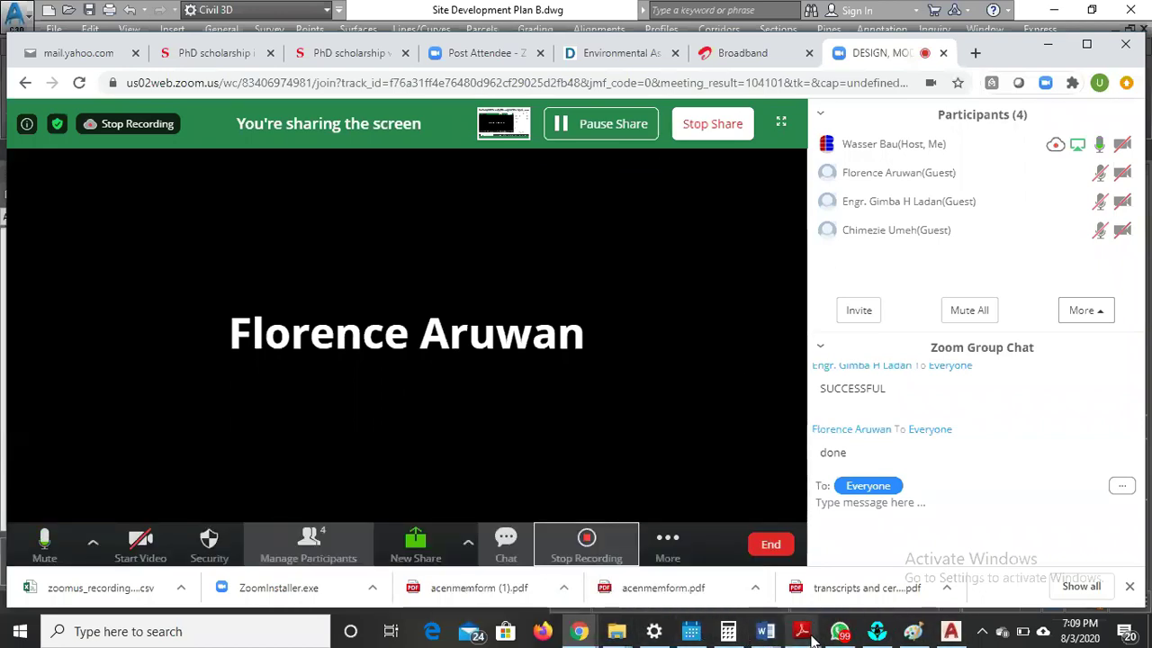
- Switch to AutoCAD Civil 3D and examine the layout of the Site Development Plan B drawing, from the whole sheet down to individual plots
{"action": "left_click", "coordinate": [955, 634]}
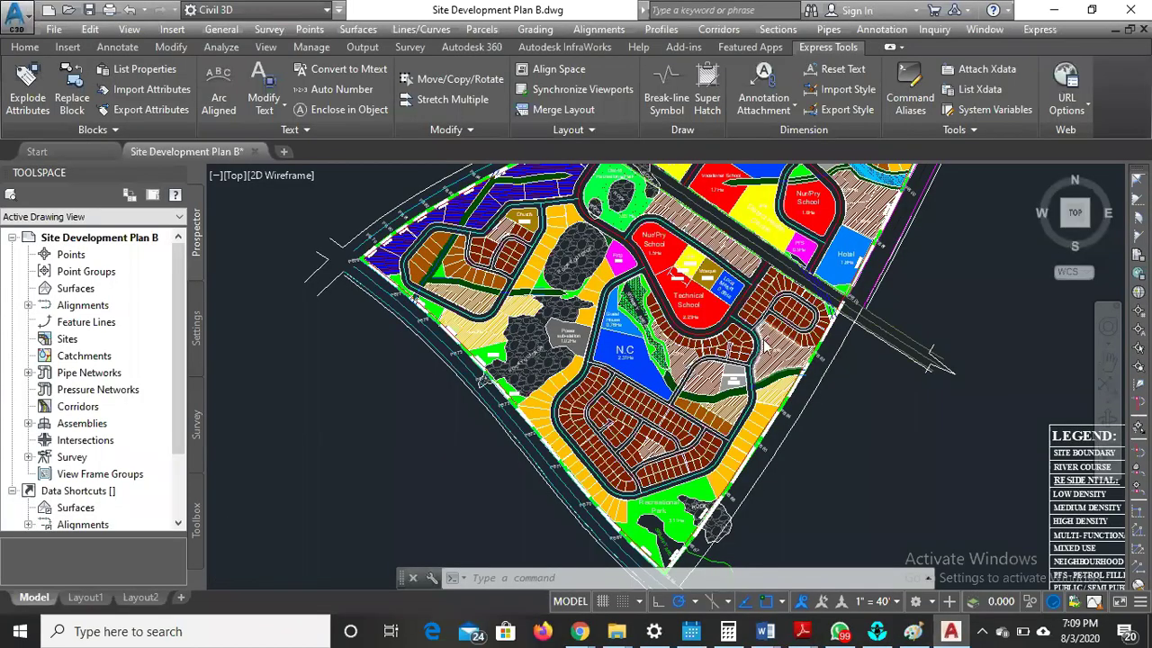
{"action": "scroll", "coordinate": [764, 342], "scroll_direction": "down", "scroll_amount": 4}
{"action": "scroll", "coordinate": [815, 199], "scroll_direction": "up", "scroll_amount": 2}
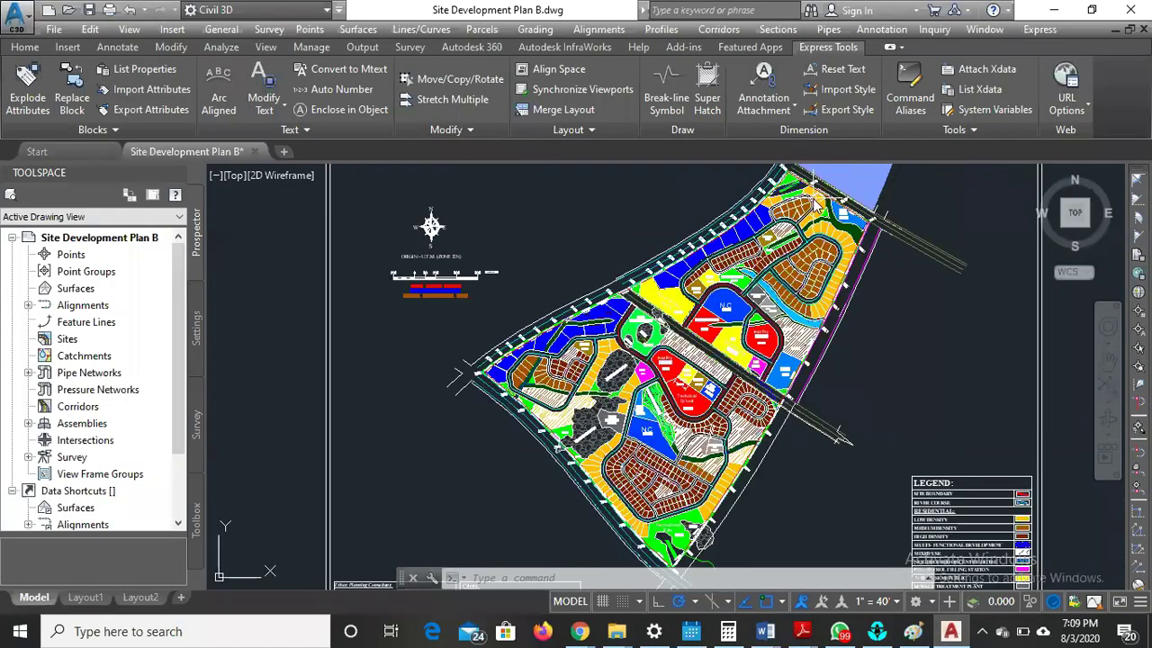
{"action": "scroll", "coordinate": [815, 207], "scroll_direction": "up", "scroll_amount": 2}
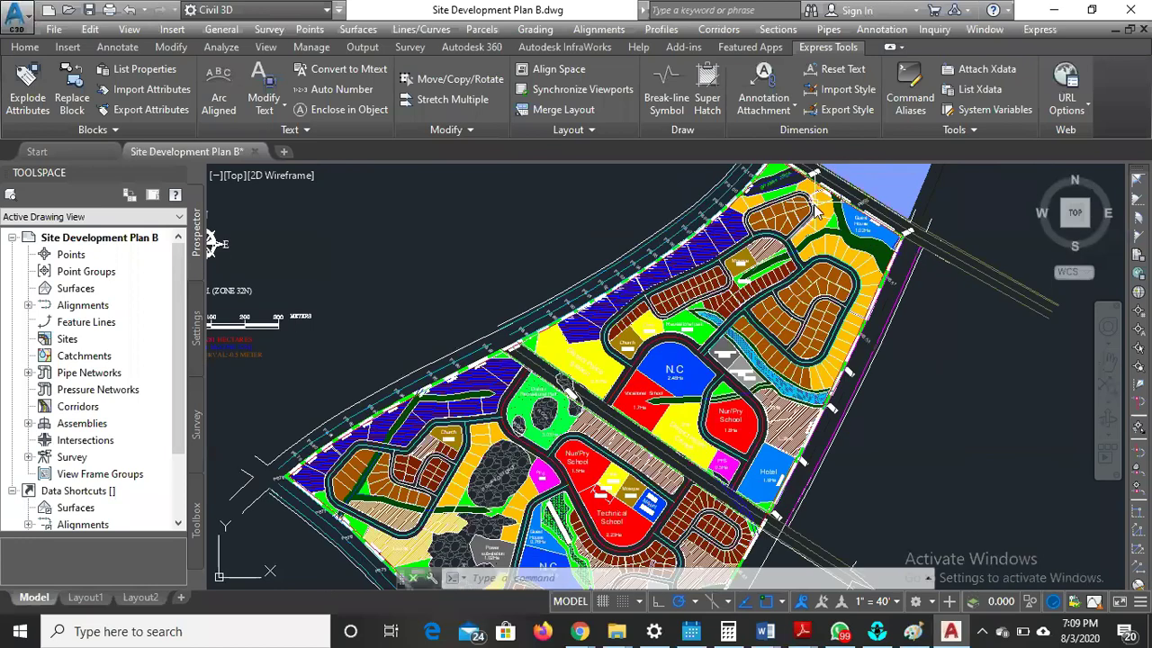
{"action": "scroll", "coordinate": [814, 209], "scroll_direction": "down", "scroll_amount": 8}
{"action": "scroll", "coordinate": [619, 410], "scroll_direction": "up", "scroll_amount": 2}
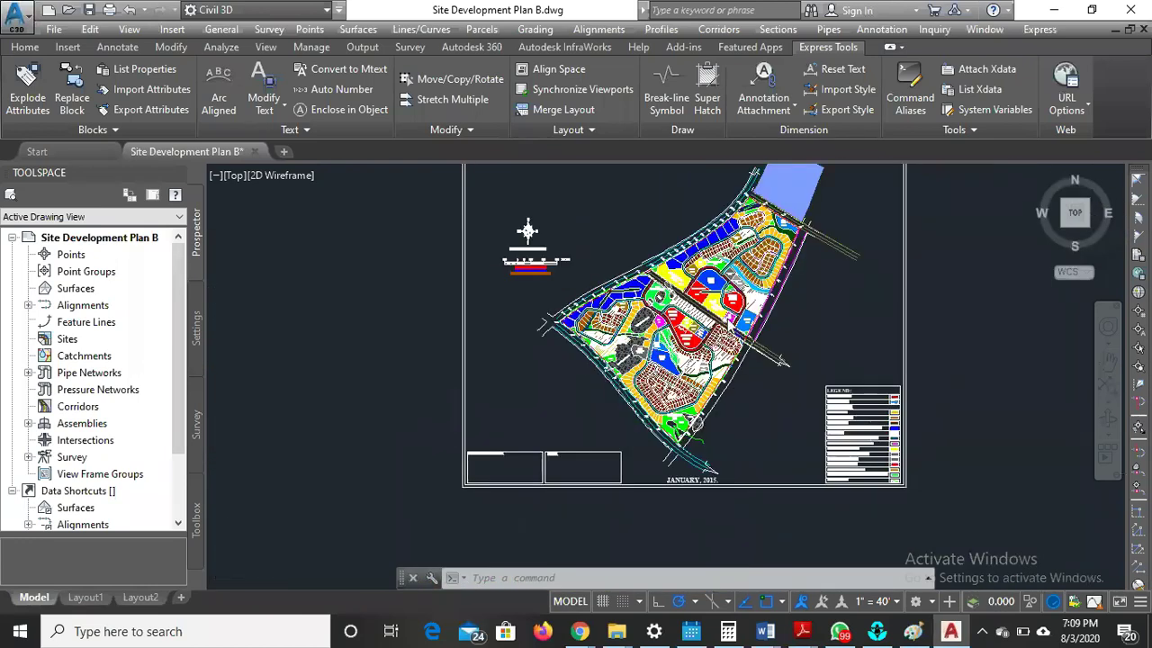
{"action": "scroll", "coordinate": [726, 314], "scroll_direction": "up", "scroll_amount": 2}
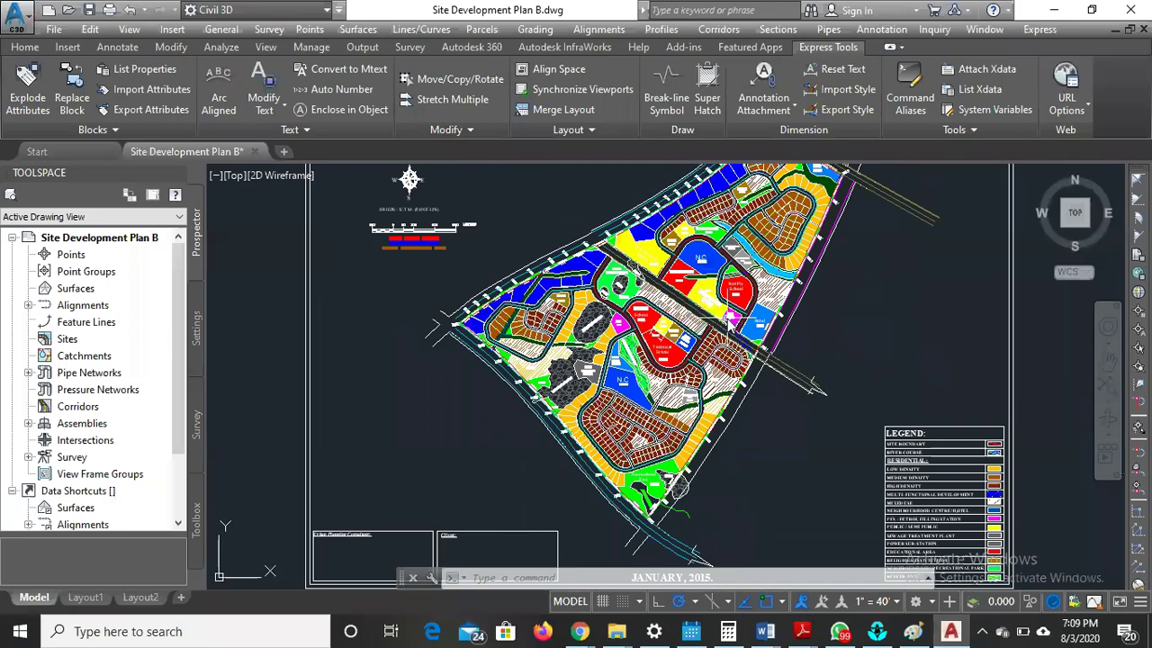
{"action": "scroll", "coordinate": [726, 318], "scroll_direction": "up", "scroll_amount": 2}
{"action": "scroll", "coordinate": [663, 299], "scroll_direction": "down", "scroll_amount": 6}
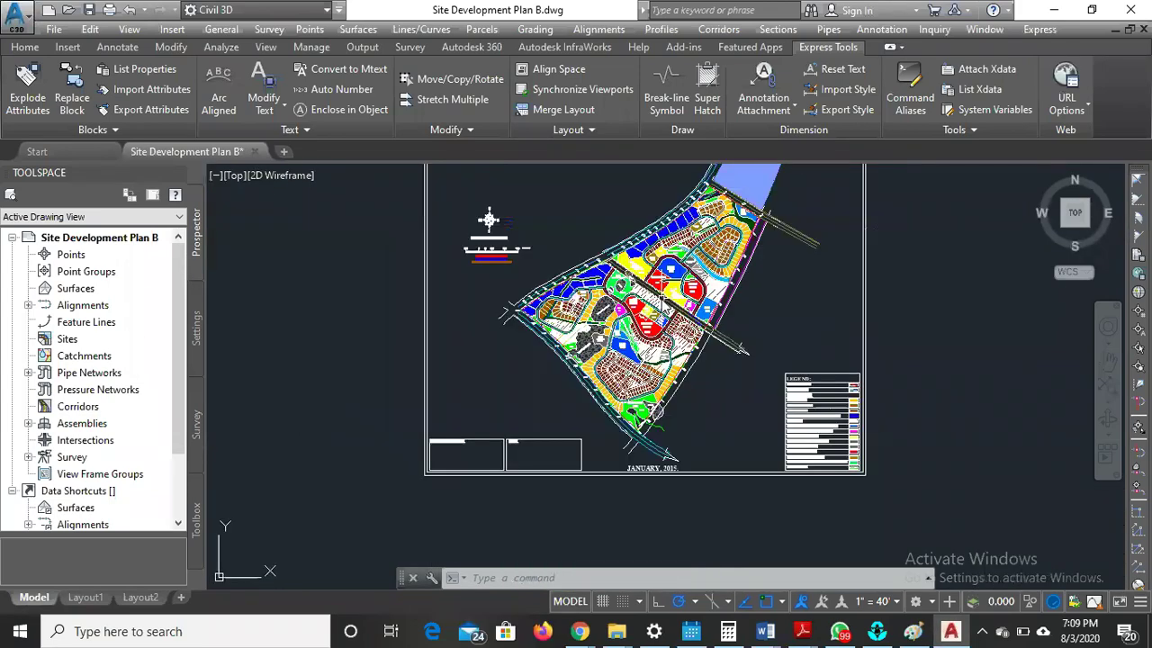
{"action": "scroll", "coordinate": [640, 335], "scroll_direction": "up", "scroll_amount": 2}
{"action": "scroll", "coordinate": [684, 315], "scroll_direction": "up", "scroll_amount": 4}
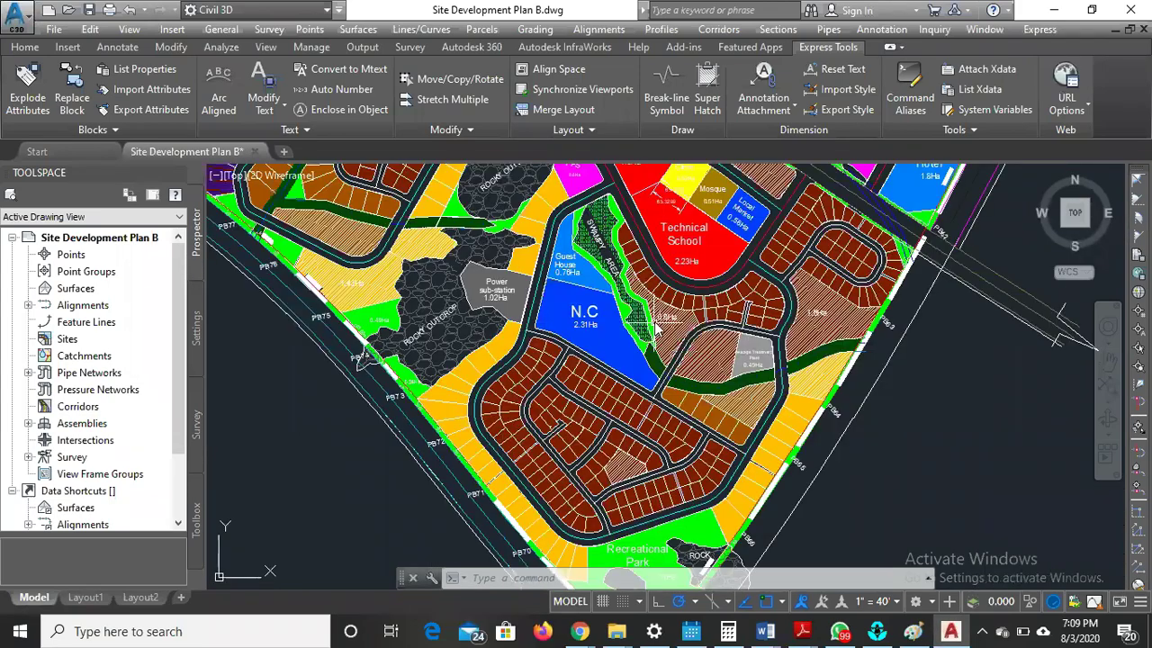
{"action": "scroll", "coordinate": [711, 337], "scroll_direction": "down", "scroll_amount": 4}
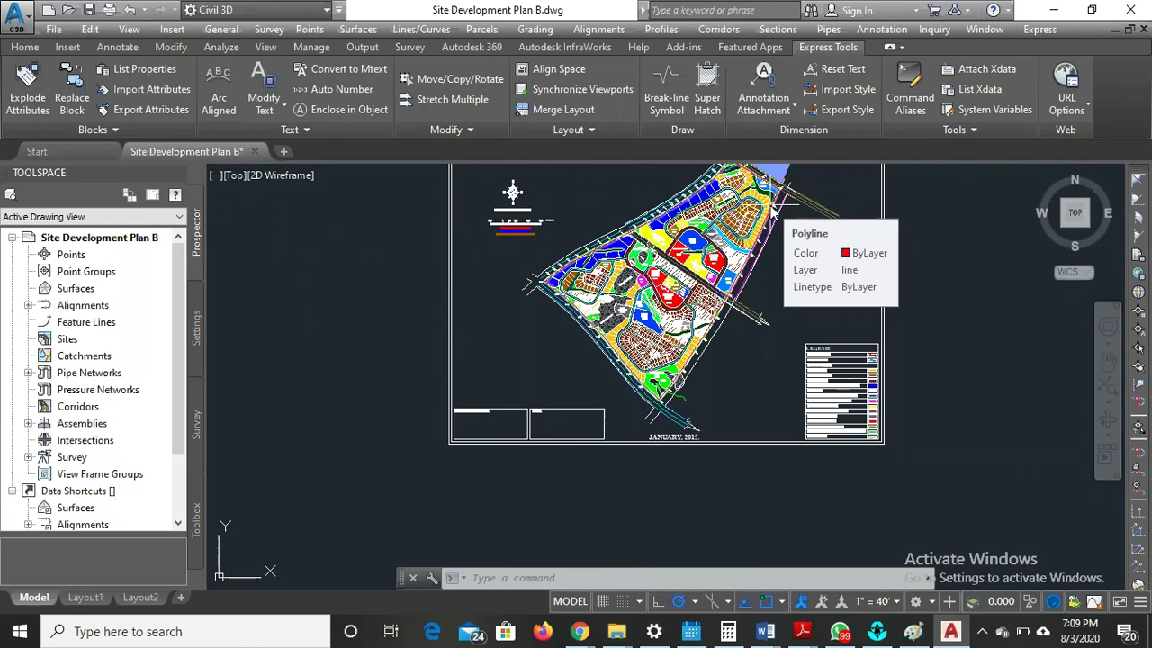
- Change the workspace from Civil 3D to Drafting & Annotation
{"action": "scroll", "coordinate": [771, 205], "scroll_direction": "up", "scroll_amount": 2}
{"action": "left_click", "coordinate": [306, 12]}
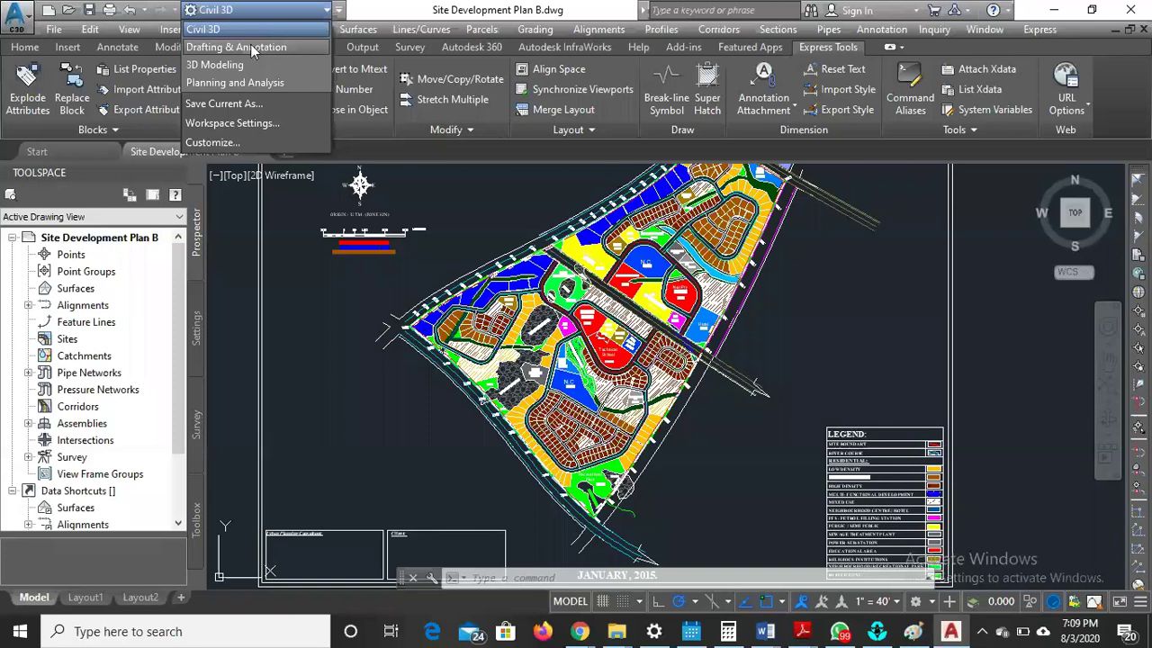
{"action": "left_click", "coordinate": [235, 48]}
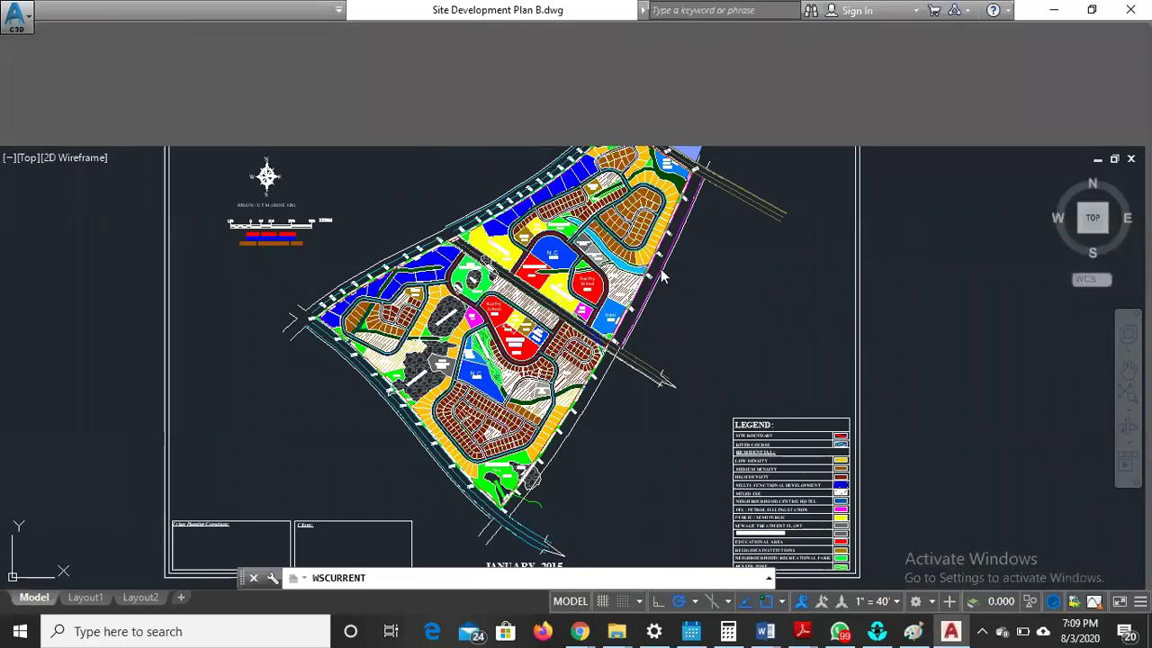
{"action": "mouse_move", "coordinate": [548, 480]}
{"action": "left_mouse_down"}
{"action": "mouse_move", "coordinate": [386, 180]}
{"action": "mouse_move", "coordinate": [534, 207]}
{"action": "left_mouse_up"}
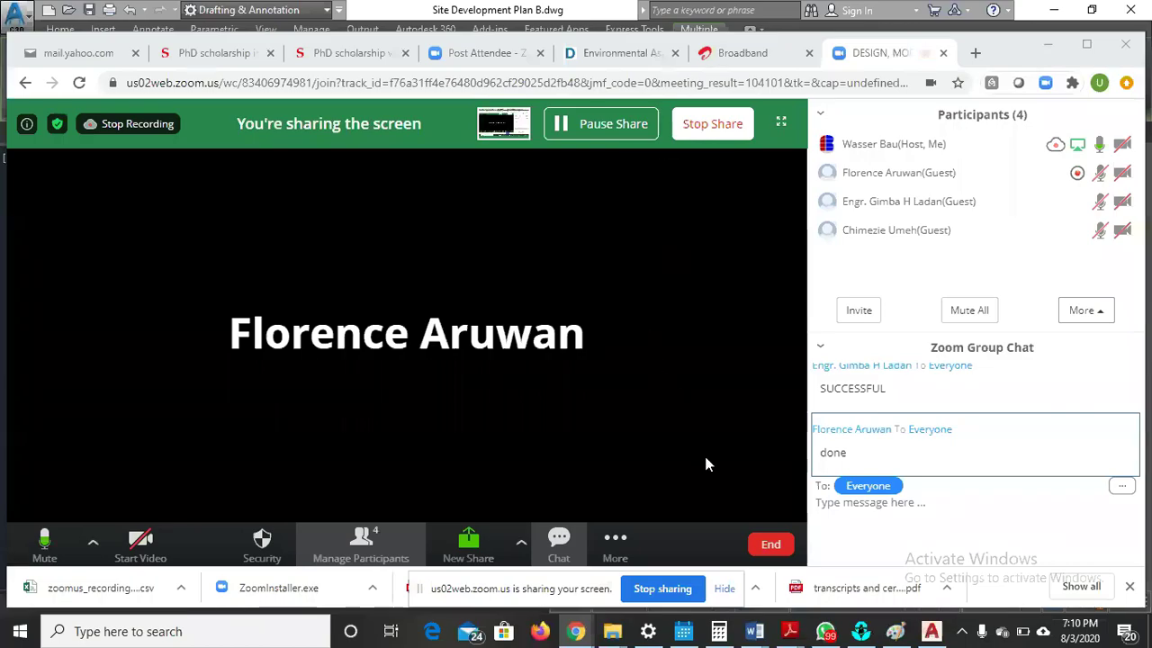
{"action": "left_click", "coordinate": [932, 632]}
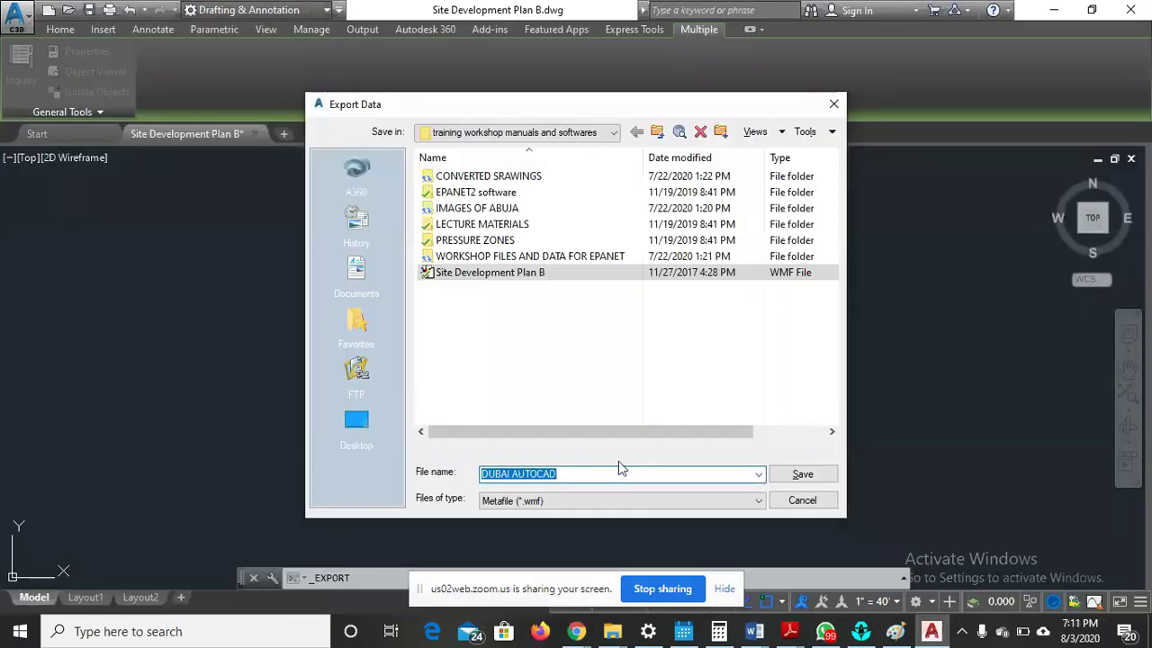
{"action": "left_click", "coordinate": [813, 497]}
{"action": "key", "text": "Escape"}
{"action": "key", "text": "Escape"}
{"action": "key", "text": "Escape"}
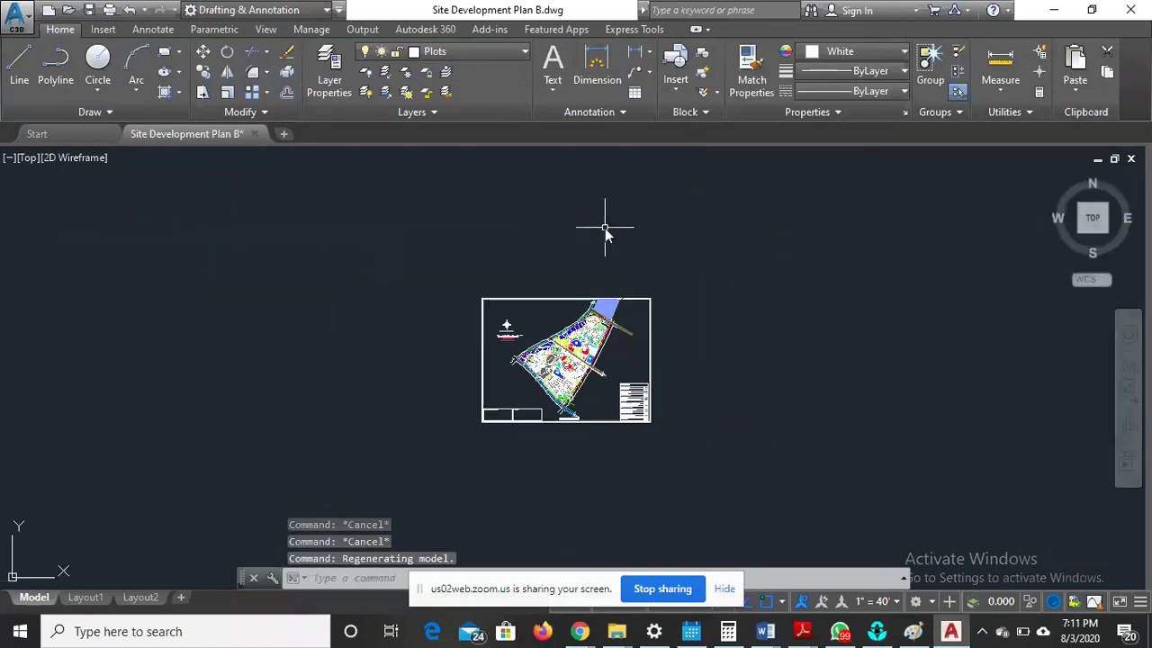
- Select the site plan objects with window and crossing lassos, covering both halves of the development and the sheet frame
{"action": "scroll", "coordinate": [578, 376], "scroll_direction": "up", "scroll_amount": 4}
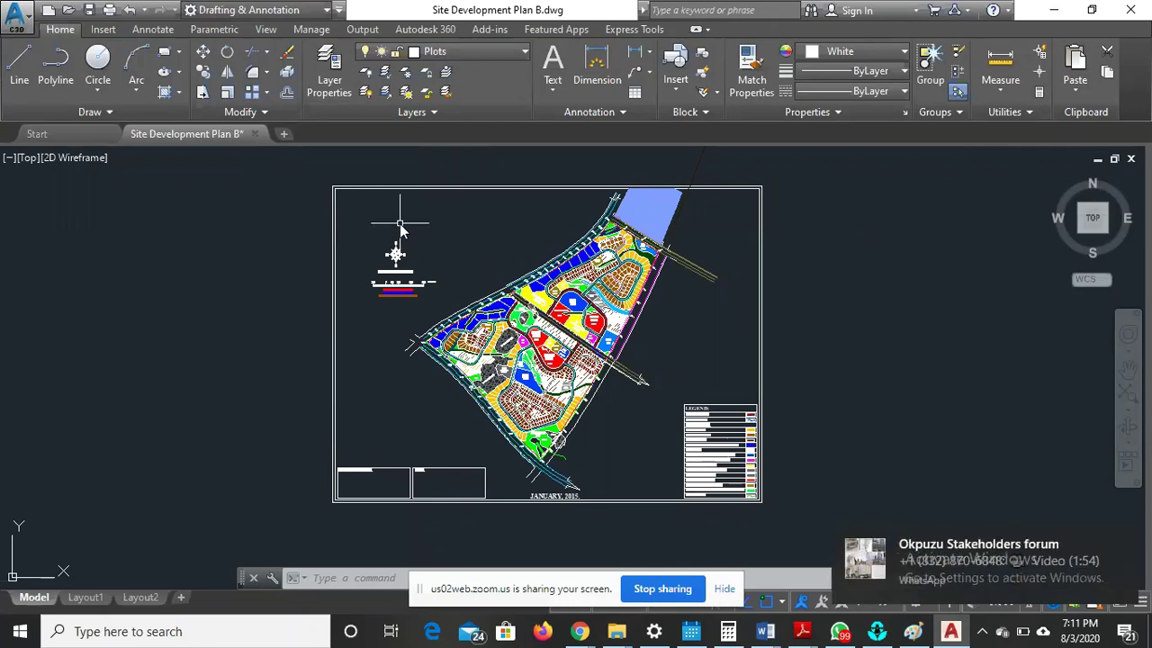
{"action": "mouse_move", "coordinate": [369, 210]}
{"action": "left_mouse_down"}
{"action": "mouse_move", "coordinate": [709, 396]}
{"action": "mouse_move", "coordinate": [621, 512]}
{"action": "mouse_move", "coordinate": [414, 450]}
{"action": "mouse_move", "coordinate": [408, 345]}
{"action": "left_mouse_up"}
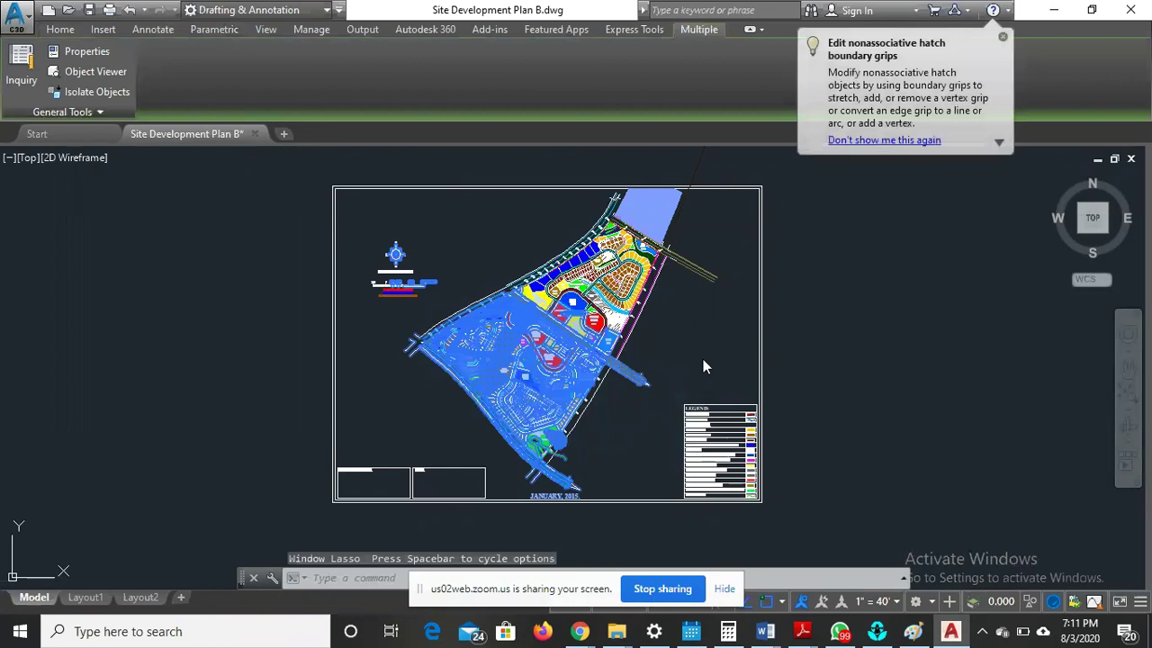
{"action": "left_click_drag", "start_coordinate": [703, 359], "coordinate": [640, 335]}
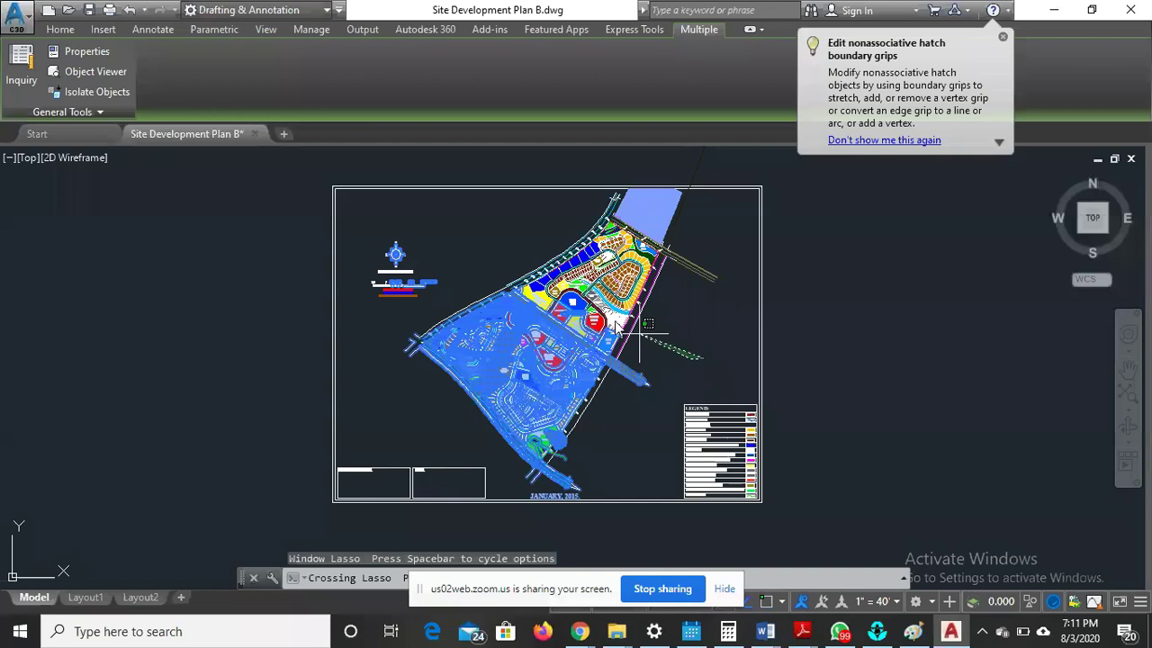
{"action": "left_click_drag", "start_coordinate": [640, 334], "coordinate": [562, 255]}
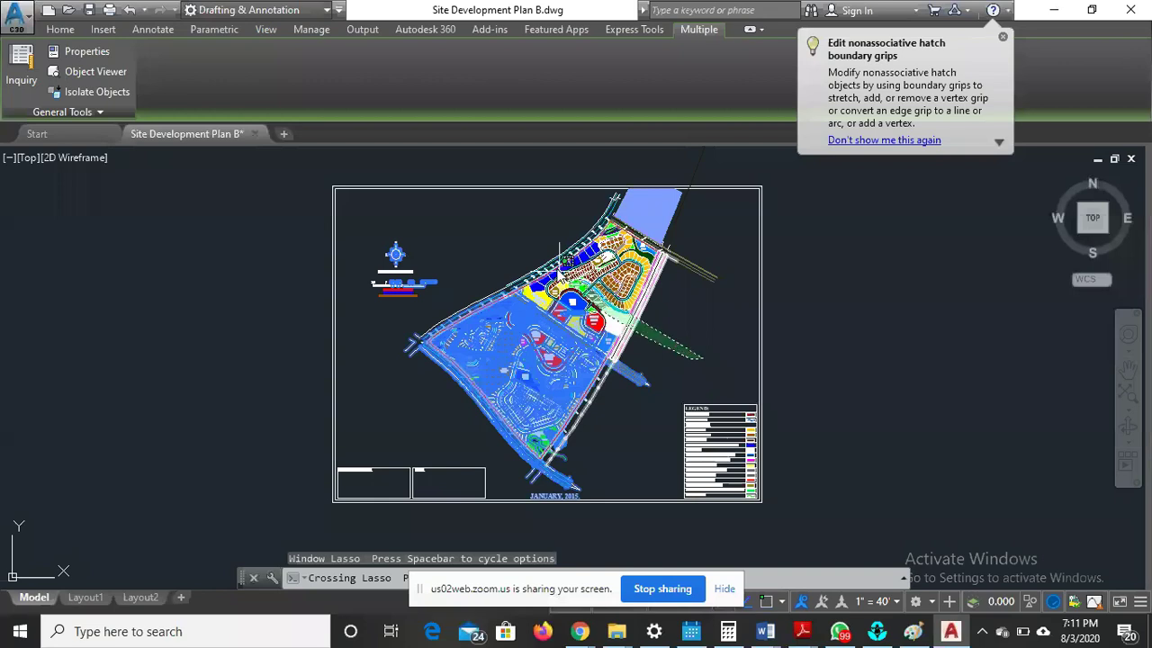
{"action": "mouse_move", "coordinate": [562, 258]}
{"action": "left_mouse_down"}
{"action": "mouse_move", "coordinate": [541, 234]}
{"action": "mouse_move", "coordinate": [543, 202]}
{"action": "mouse_move", "coordinate": [606, 191]}
{"action": "mouse_move", "coordinate": [675, 248]}
{"action": "mouse_move", "coordinate": [693, 248]}
{"action": "mouse_move", "coordinate": [689, 266]}
{"action": "left_mouse_up"}
- Export the selected site plan in another format as a Metafile (*.wmf) on the Desktop, named DUBAI AUTO
{"action": "left_click", "coordinate": [16, 16]}
{"action": "mouse_move", "coordinate": [60, 259]}
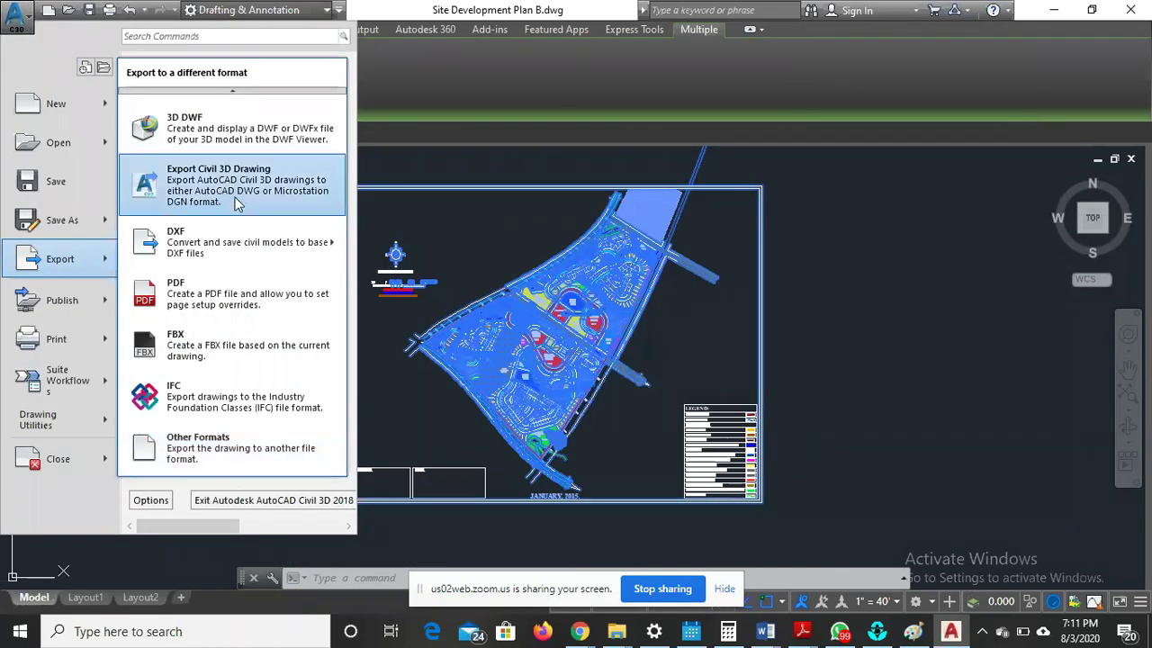
{"action": "scroll", "coordinate": [234, 193], "scroll_direction": "up", "scroll_amount": 1}
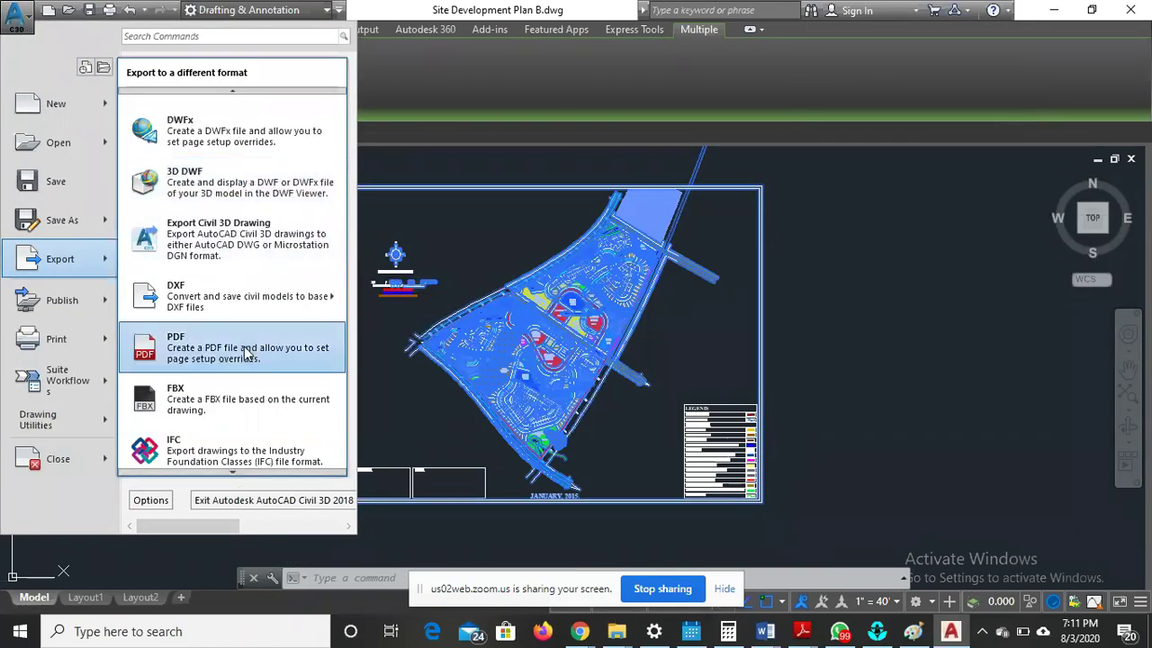
{"action": "left_click", "coordinate": [256, 412]}
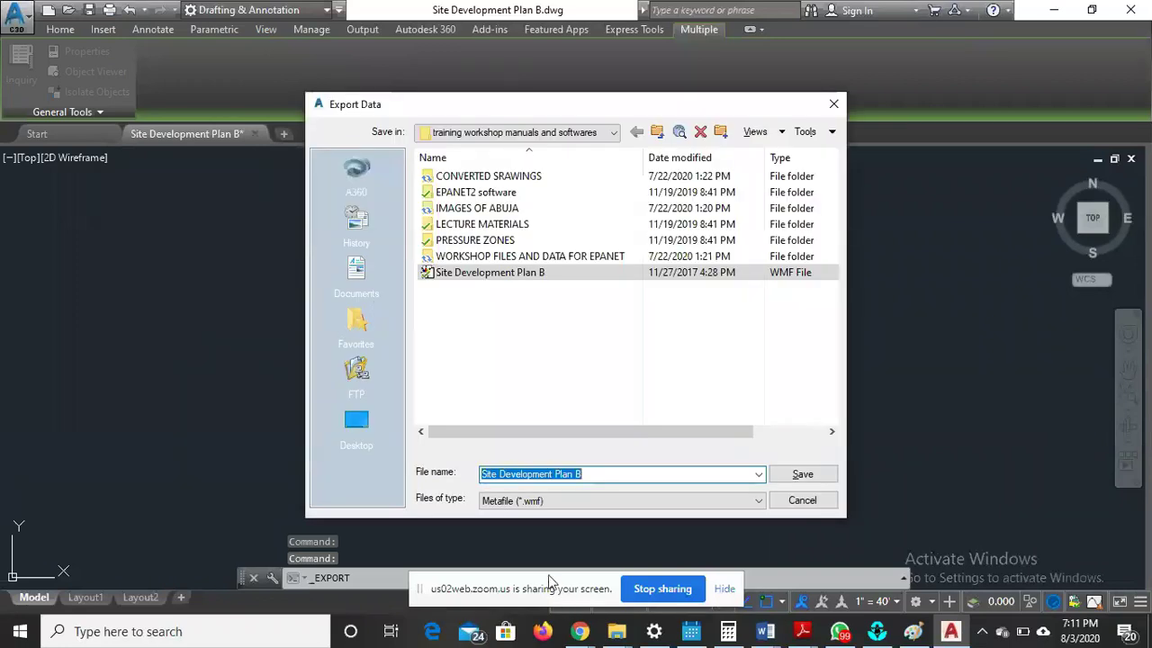
{"action": "left_click", "coordinate": [356, 423]}
{"action": "left_click", "coordinate": [604, 473]}
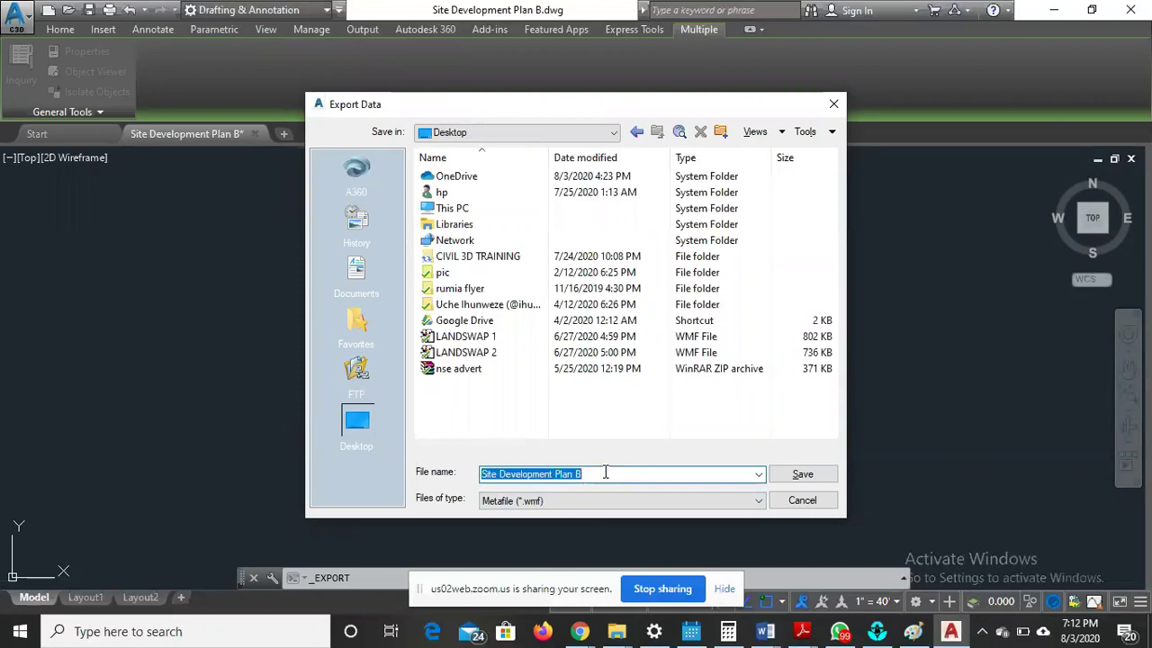
{"action": "type", "text": "DUBAI"}
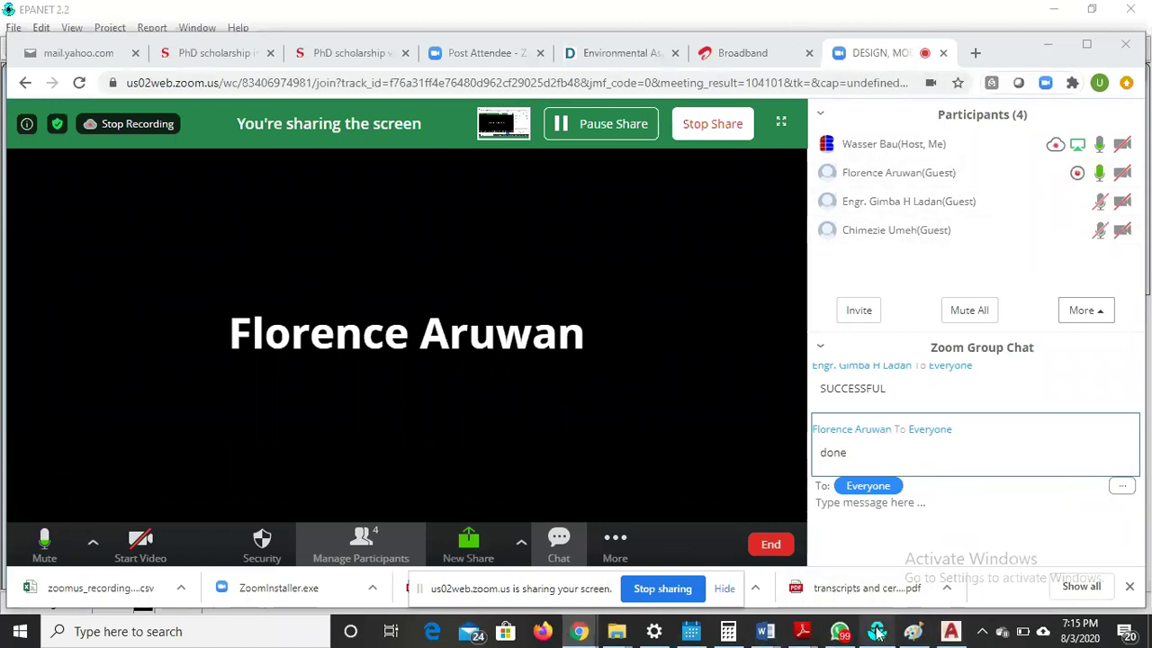
- Switch to EPANET and unload the backdrop image from the network map
{"action": "left_click", "coordinate": [913, 631]}
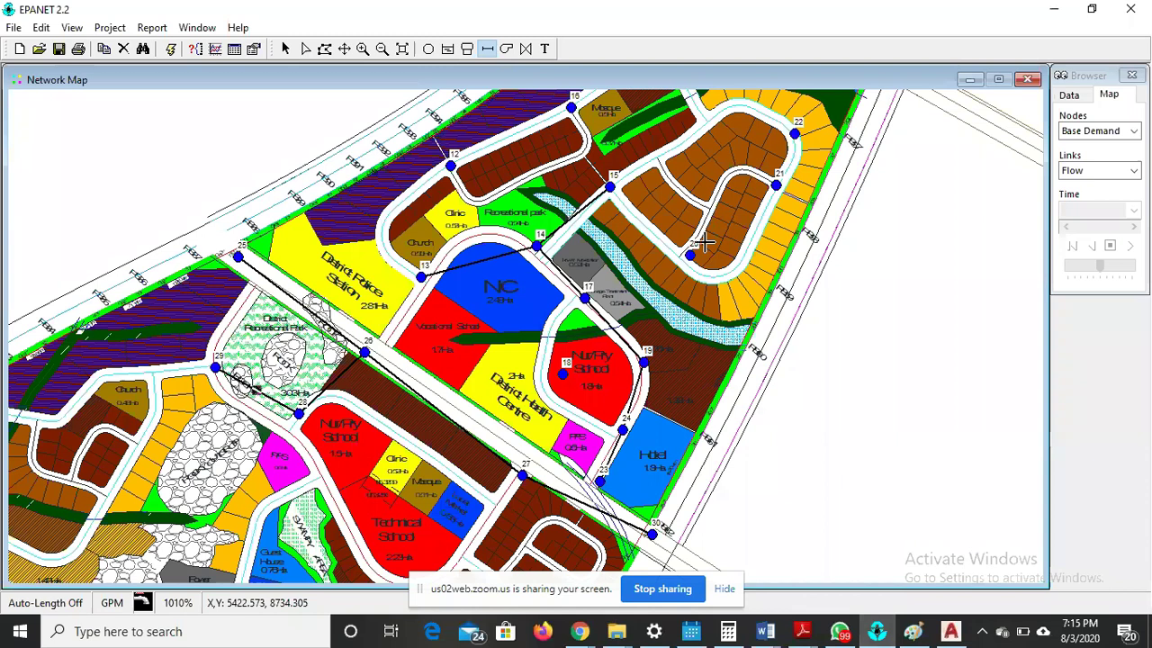
{"action": "left_click", "coordinate": [72, 30]}
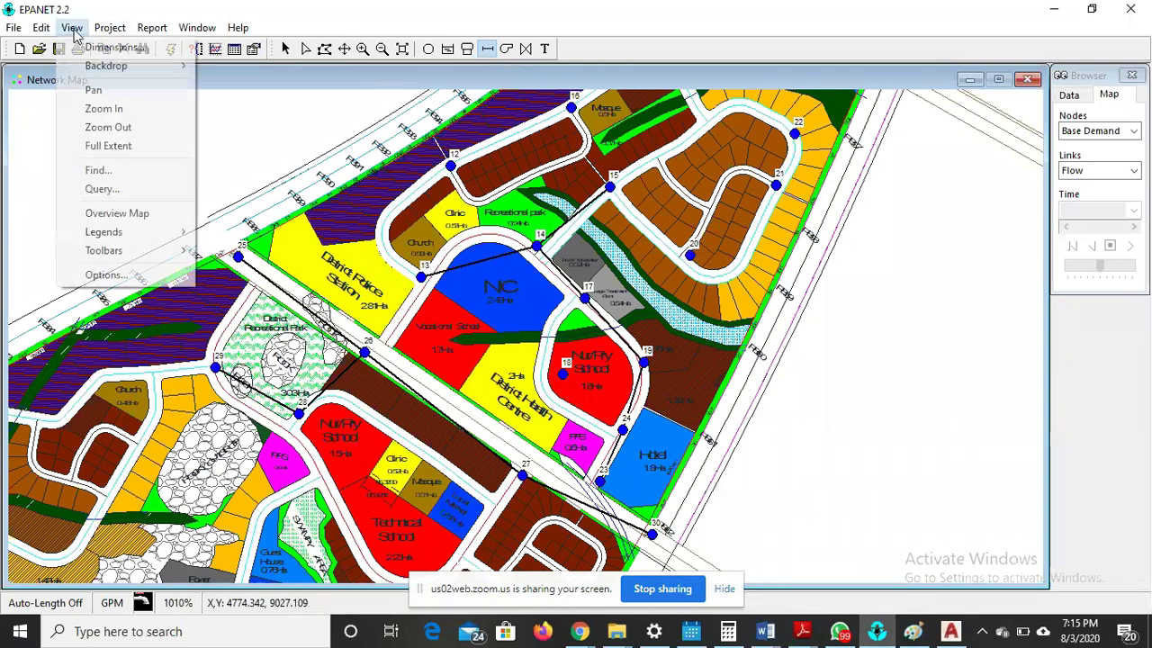
{"action": "mouse_move", "coordinate": [107, 66]}
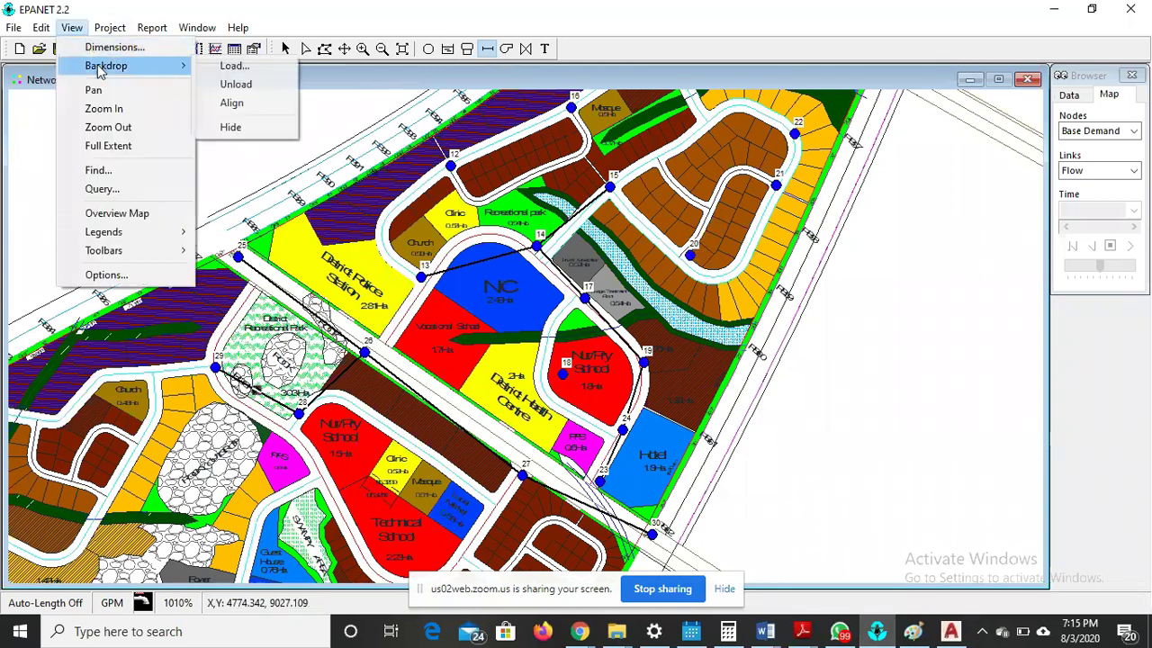
{"action": "left_click", "coordinate": [236, 85]}
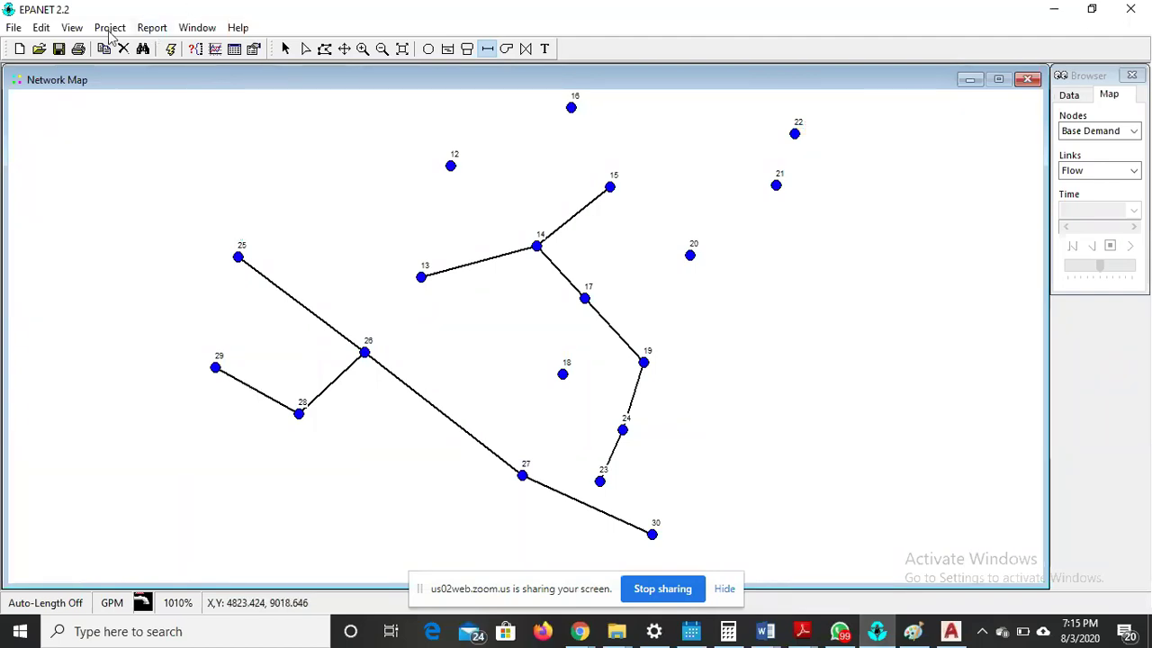
- Load the DUBAI AUTO metafile from the Desktop as the network map's backdrop
{"action": "left_click", "coordinate": [72, 28]}
{"action": "mouse_move", "coordinate": [118, 66]}
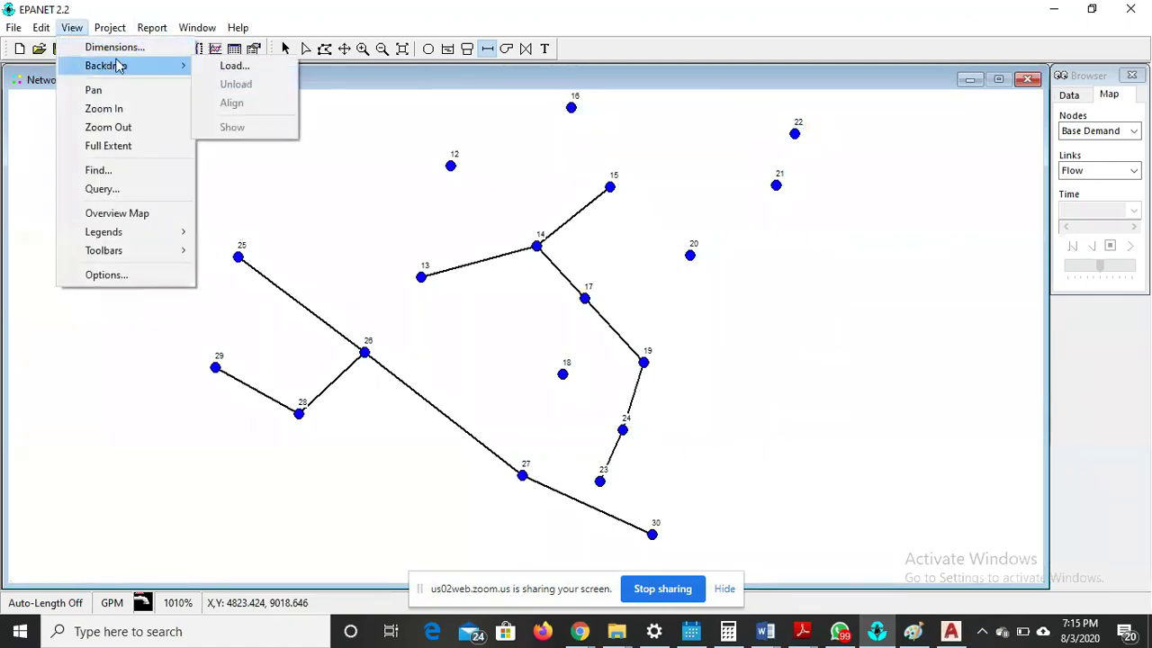
{"action": "left_click", "coordinate": [236, 64]}
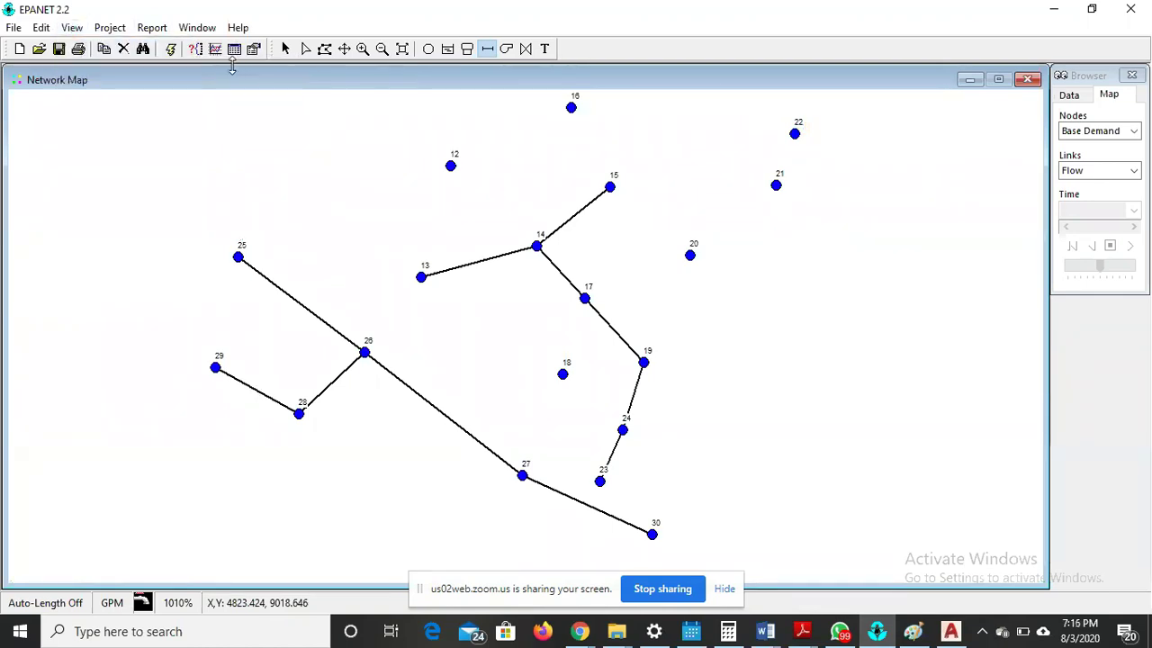
{"action": "left_click", "coordinate": [70, 28]}
{"action": "mouse_move", "coordinate": [165, 74]}
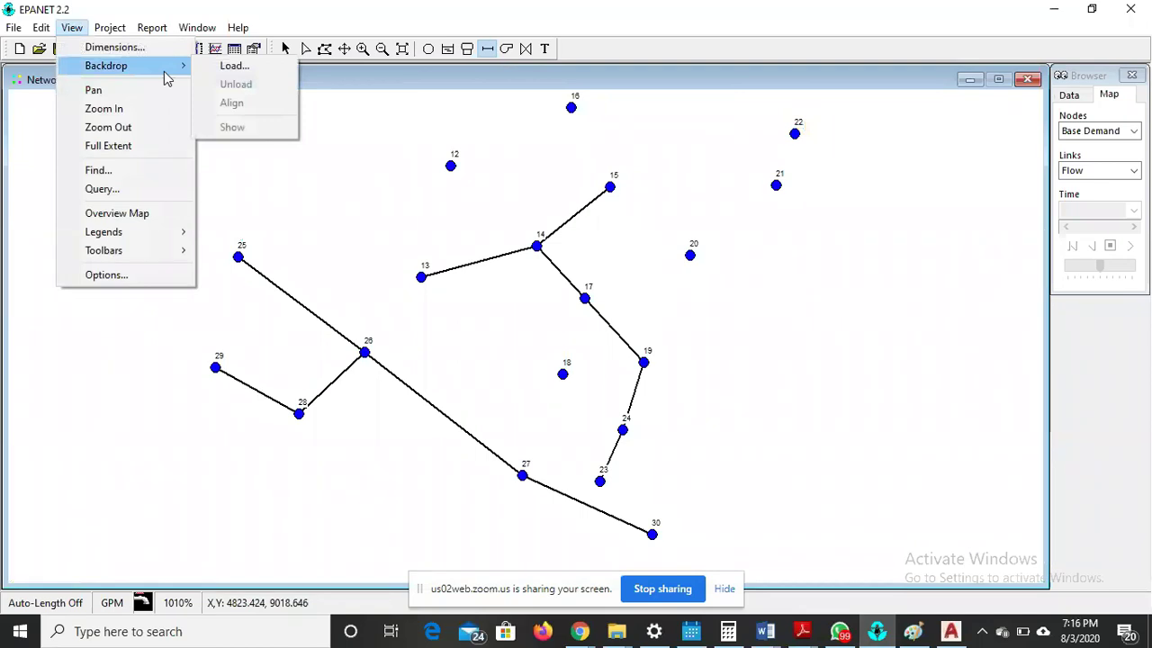
{"action": "left_click", "coordinate": [260, 72]}
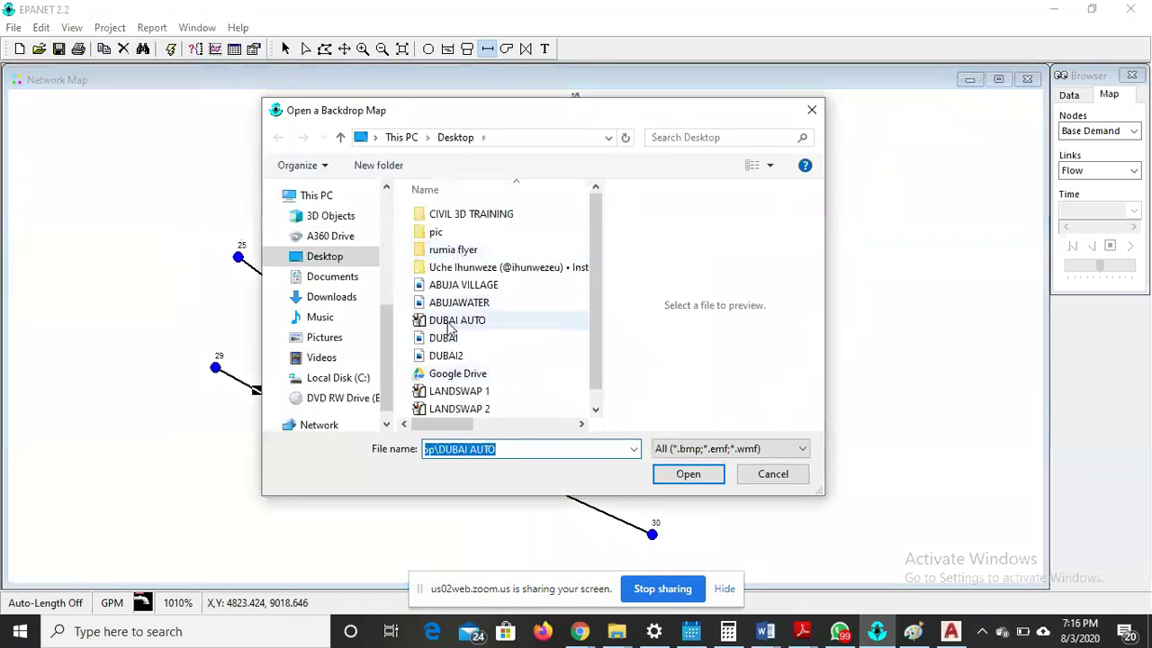
{"action": "left_click", "coordinate": [454, 322]}
{"action": "left_click", "coordinate": [680, 476]}
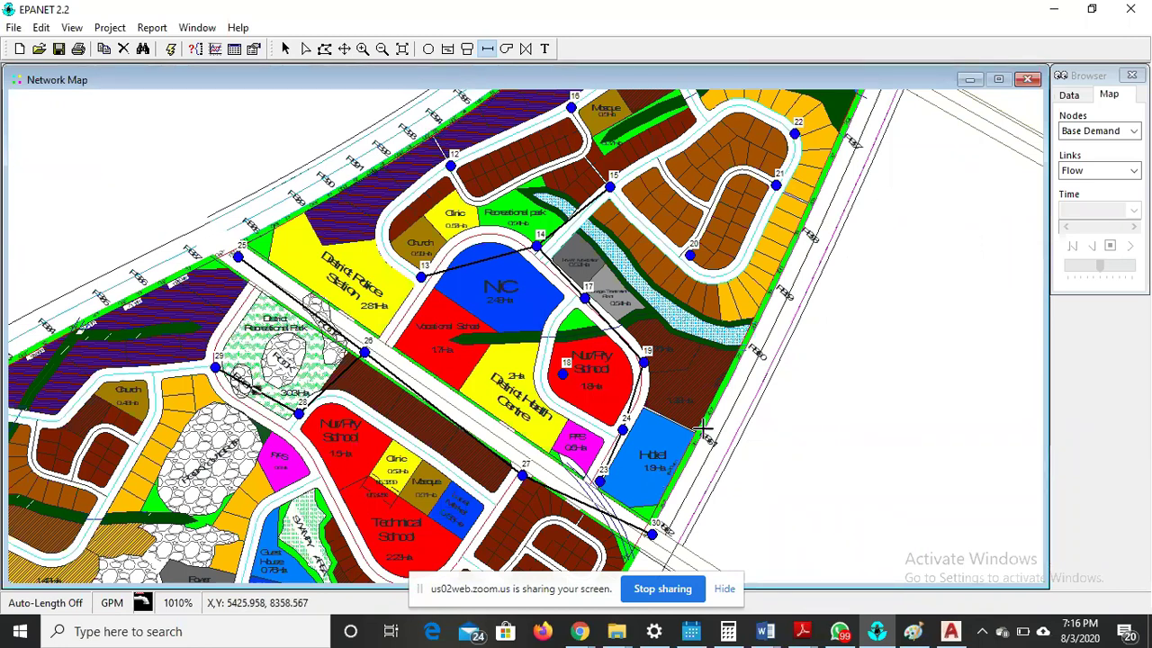
- In File Explorer, open the WORKSHOP FILES AND DATA FOR EPANET folder in the training workshop materials and select the Epanet2_EN_manual PDF
{"action": "mouse_move", "coordinate": [581, 636]}
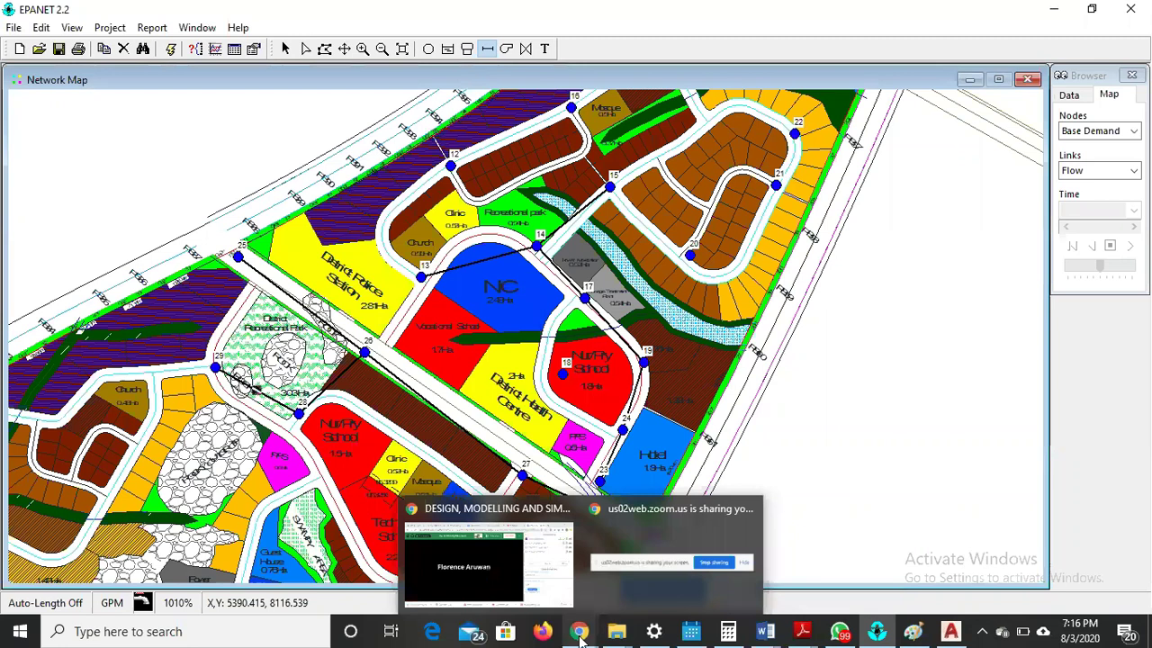
{"action": "mouse_move", "coordinate": [560, 529]}
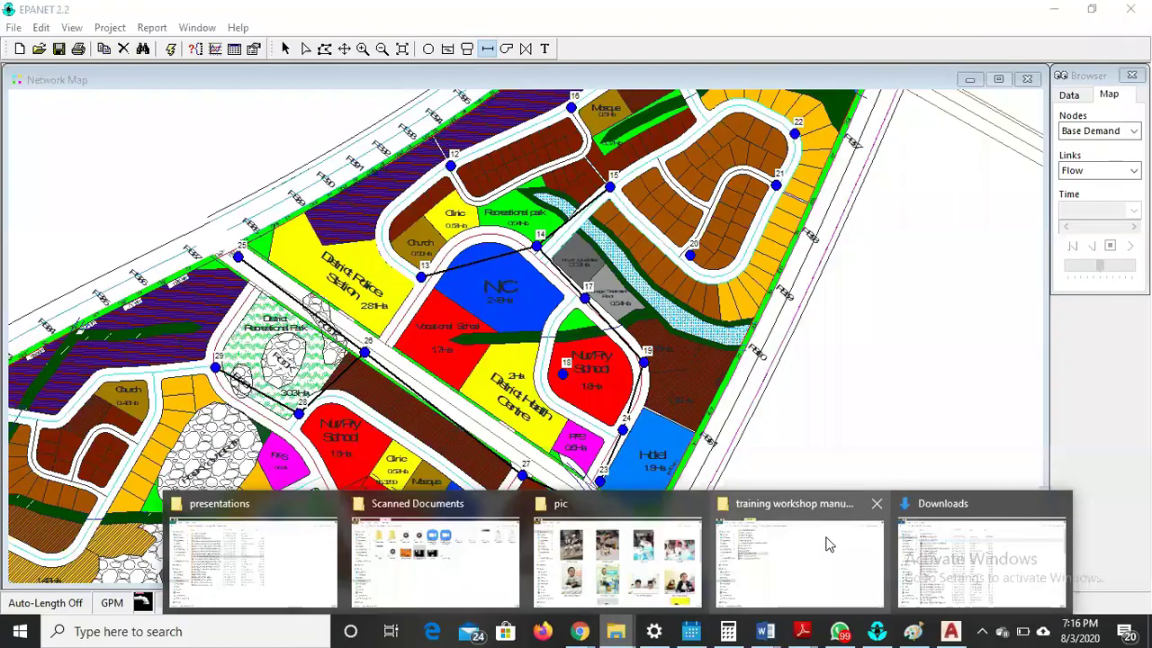
{"action": "left_click", "coordinate": [825, 542]}
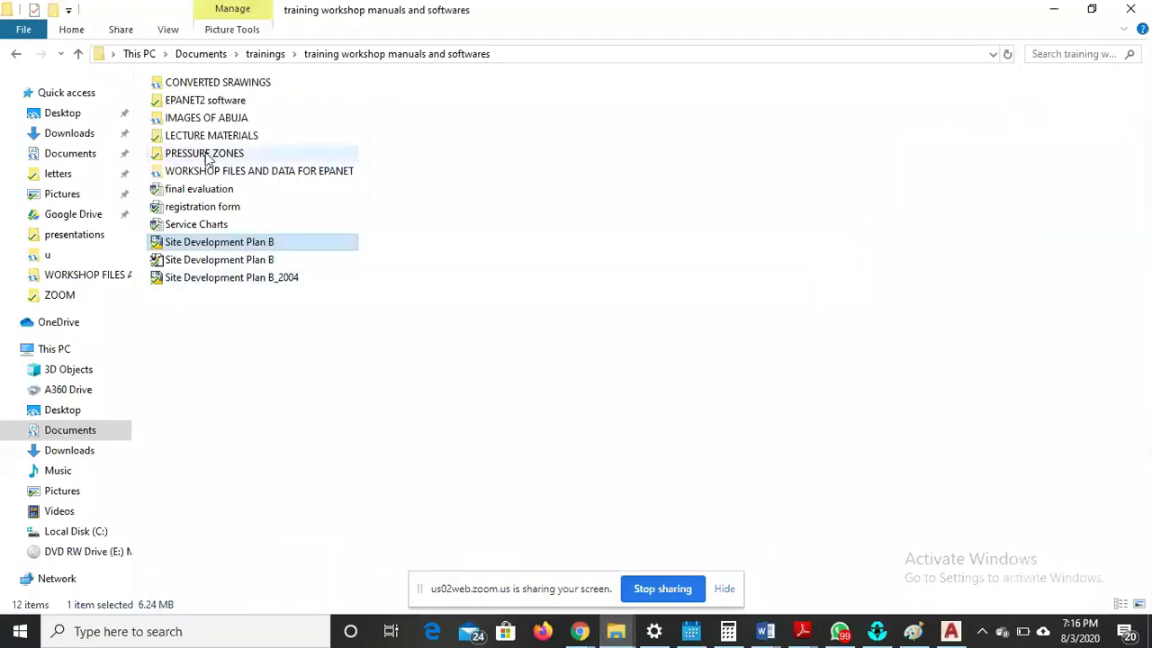
{"action": "double_click", "coordinate": [237, 175]}
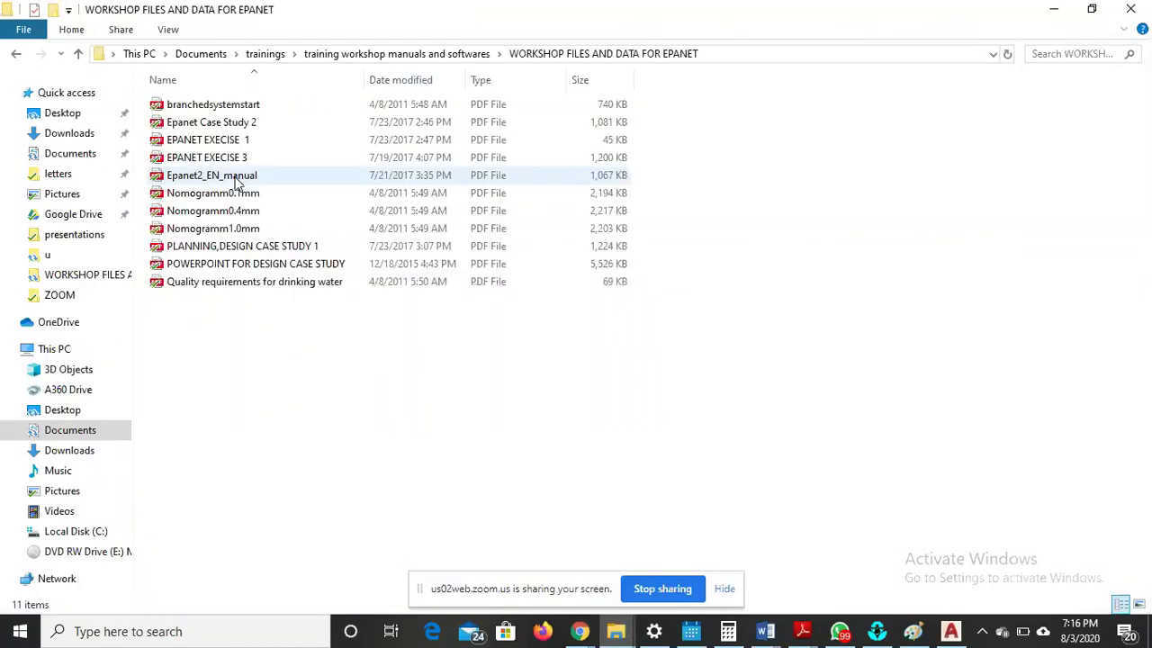
{"action": "left_click", "coordinate": [242, 181]}
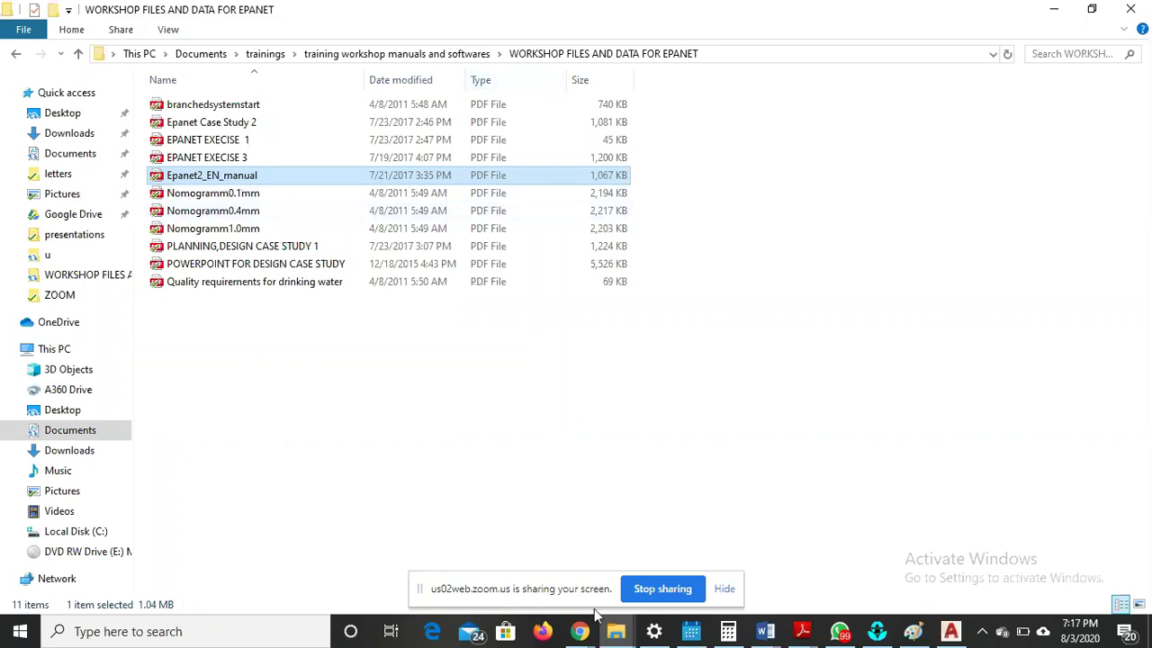
- Switch to the Zoom meeting in Chrome and request to stop the cloud recording
{"action": "left_click", "coordinate": [580, 633]}
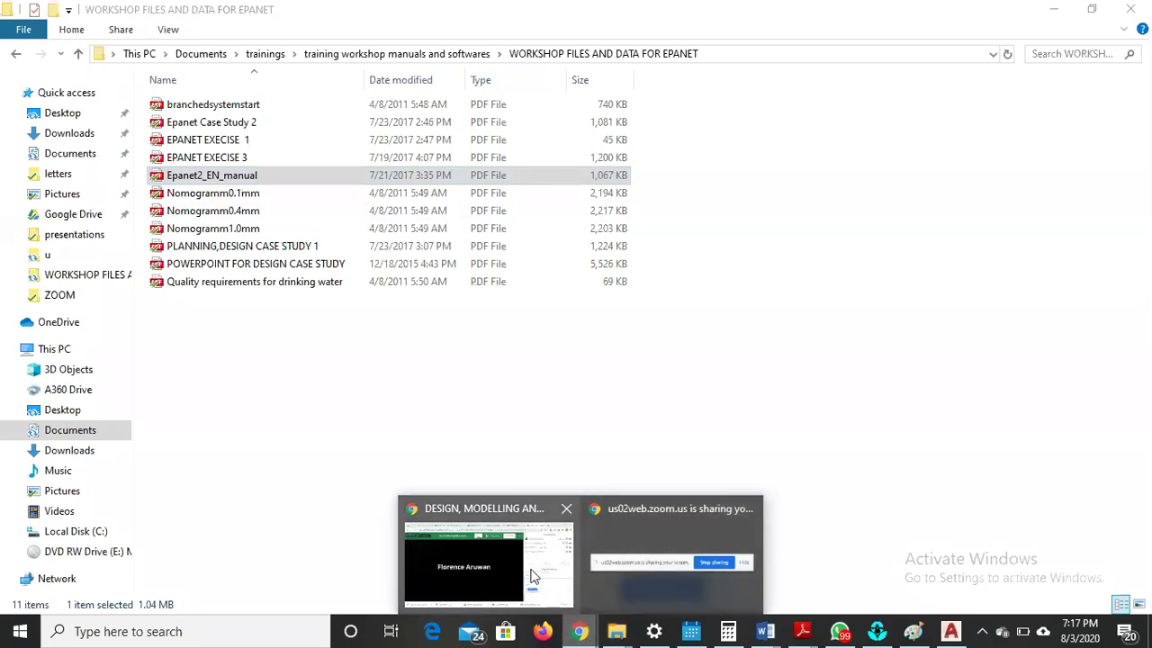
{"action": "left_click", "coordinate": [531, 576]}
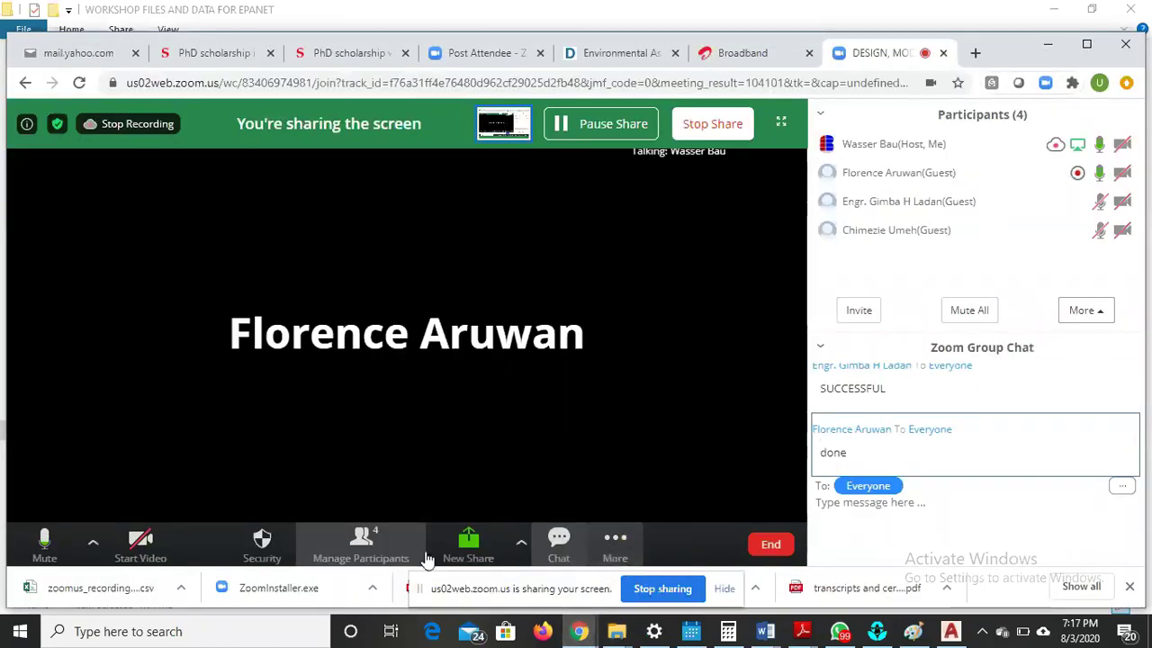
{"action": "left_click", "coordinate": [617, 540]}
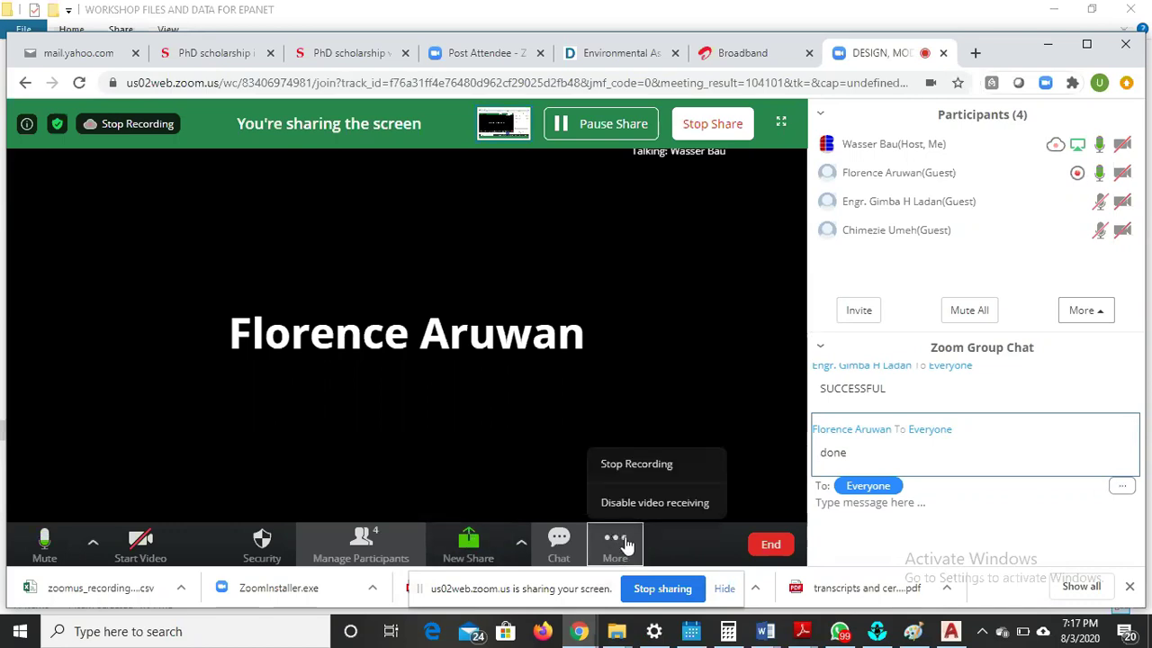
{"action": "left_click", "coordinate": [644, 465]}
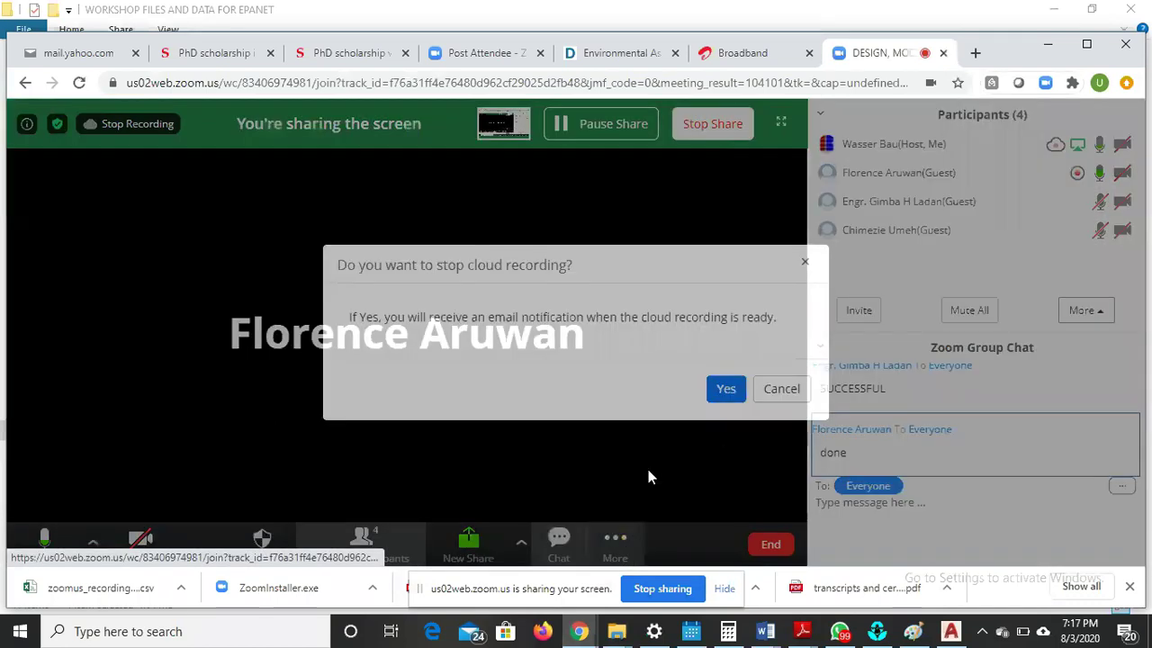